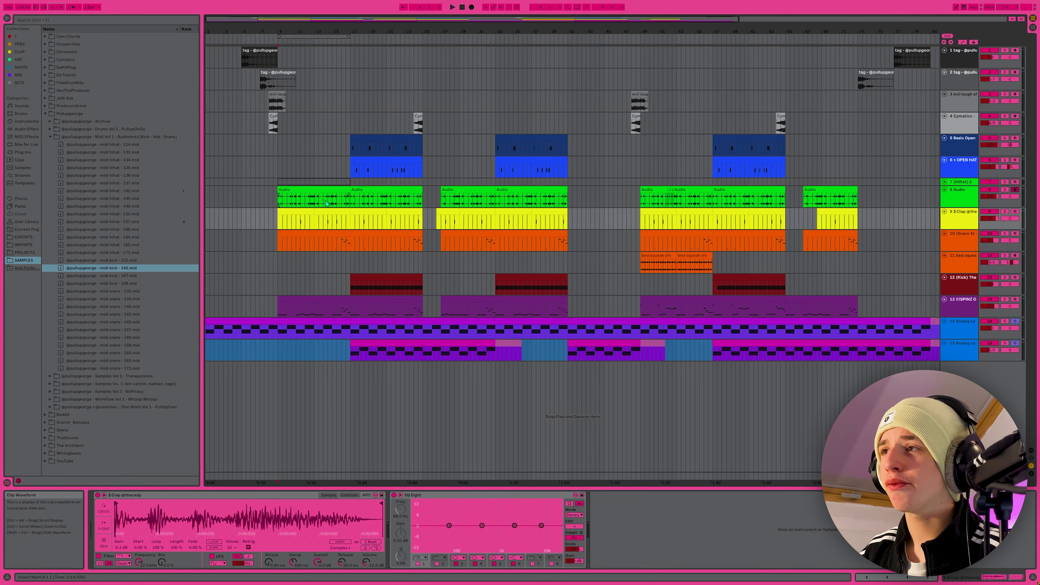
Start playing the arrangement from bar 17 on Audio track 8.
left_click(347, 202)
key("space")
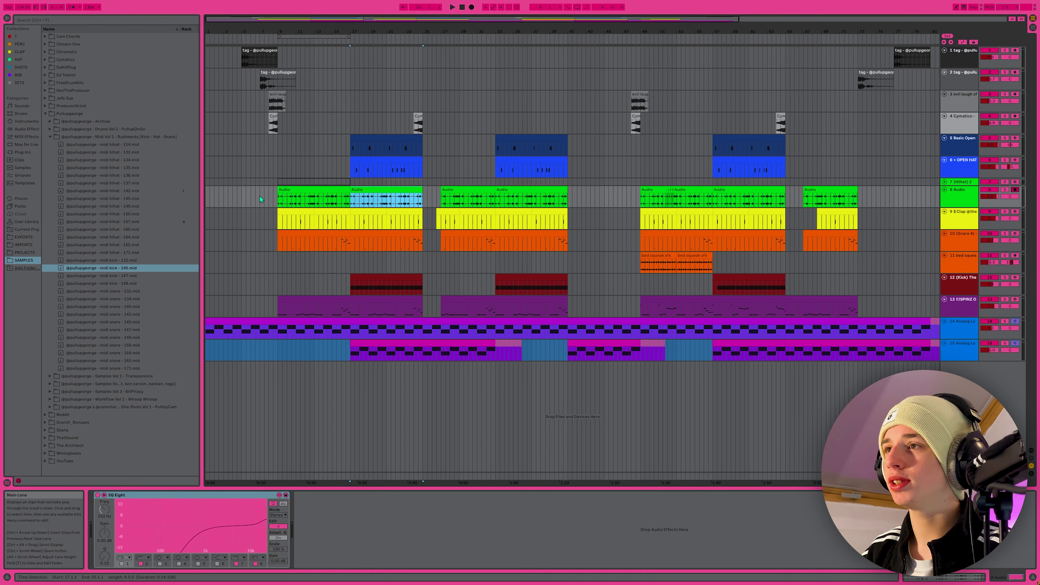
Deactivate the Audio hi-hat clips on track 8 from bar 7 to 73 and expand HiHat track 7.
left_click_drag(261, 199, 864, 198)
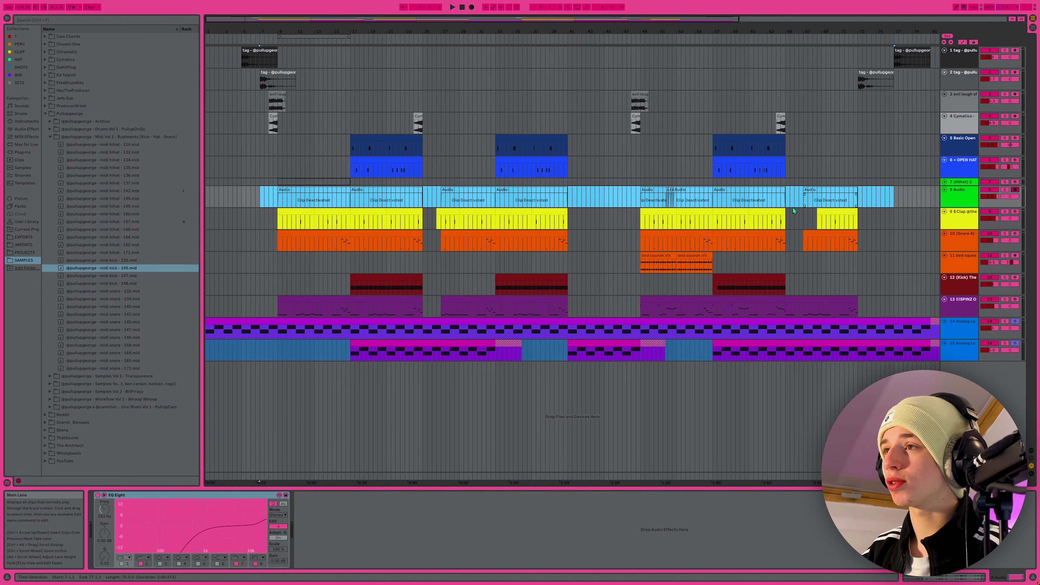
key("0")
left_click(966, 185)
left_click(945, 182)
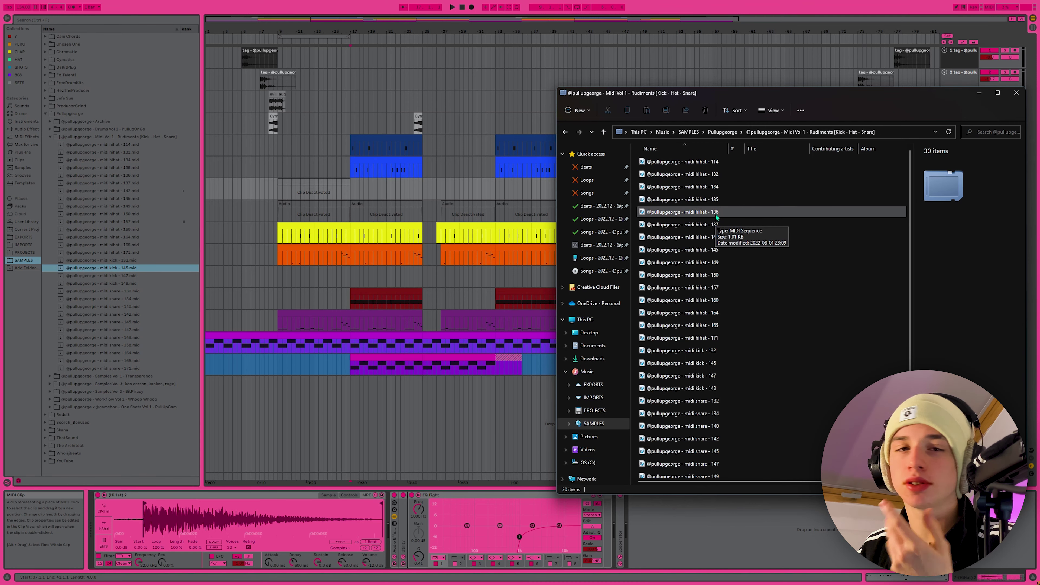
Drop the 'midi hihat - 136' file from Explorer onto the HiHat track at bar 17.
left_click_drag(717, 217, 481, 184)
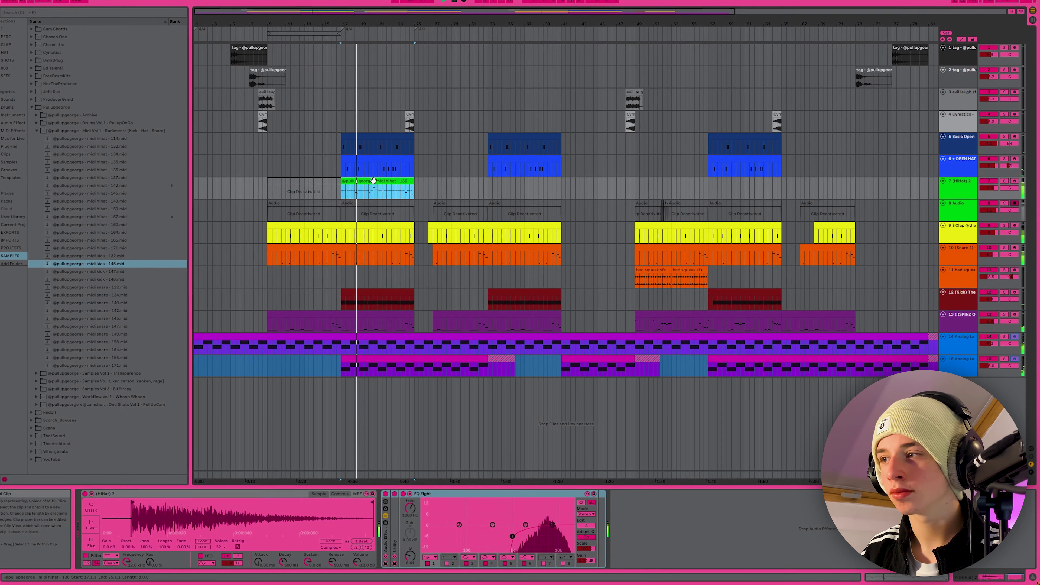
Open the hihat 136 clip in the MIDI Note Editor to view its hi-hat pattern.
double_click(371, 179)
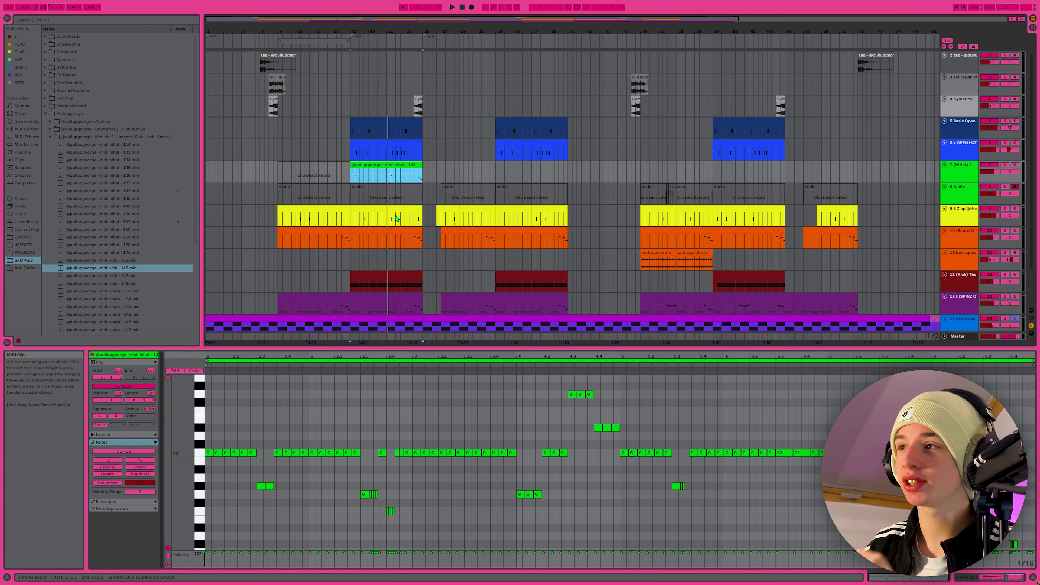
scroll(397, 218, "down", 2)
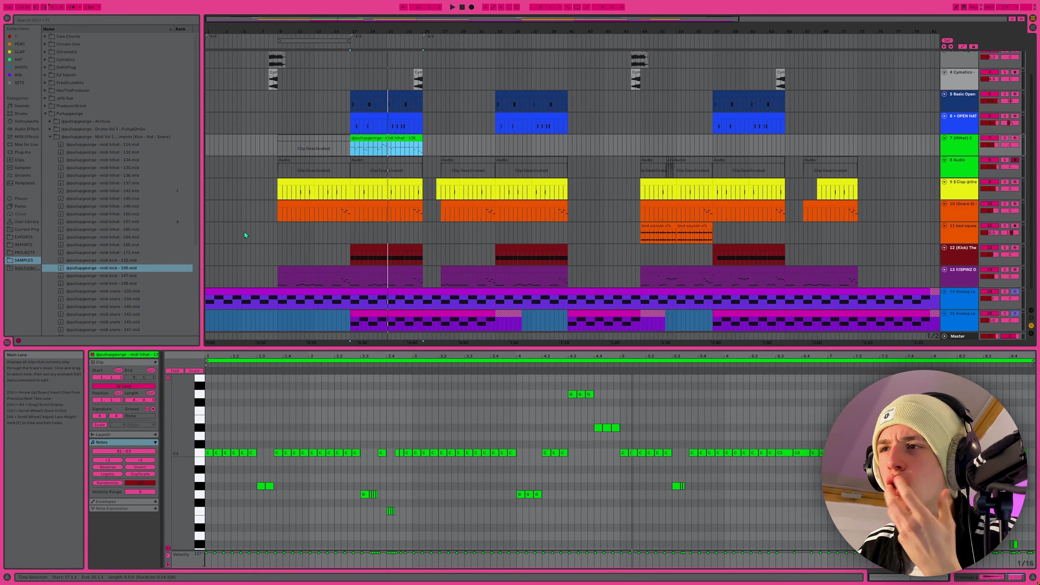
scroll(147, 250, "down", 2)
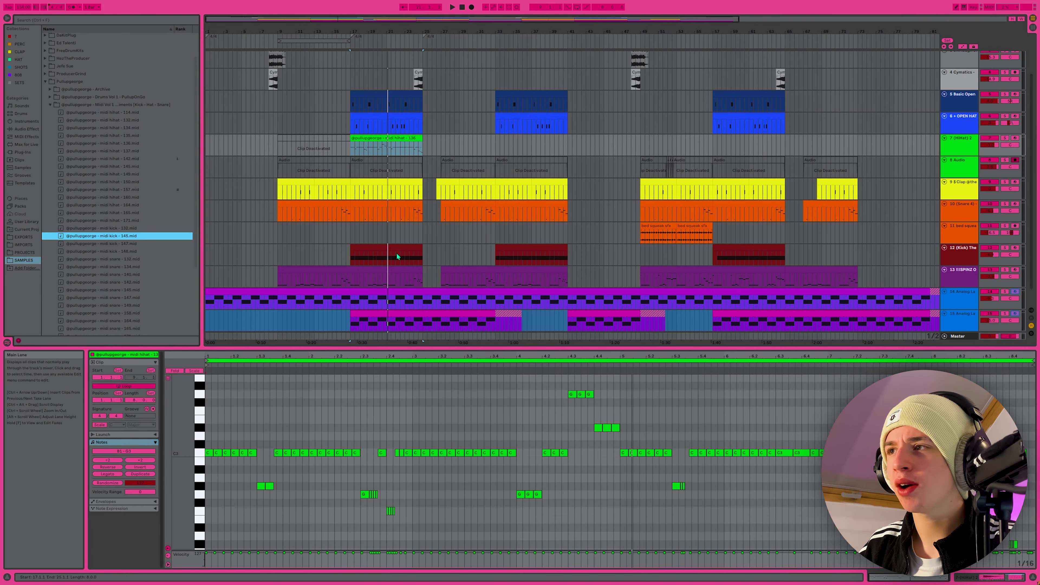
Place the 'midi kick - 132' pattern on the Kick track at bar 17 and audition it.
left_click(382, 249)
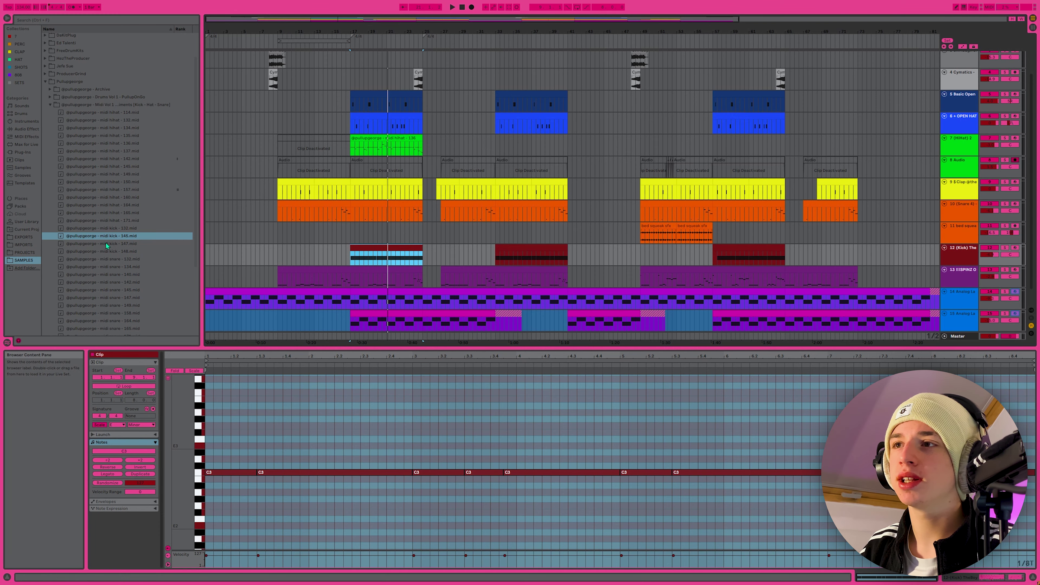
left_click(118, 228)
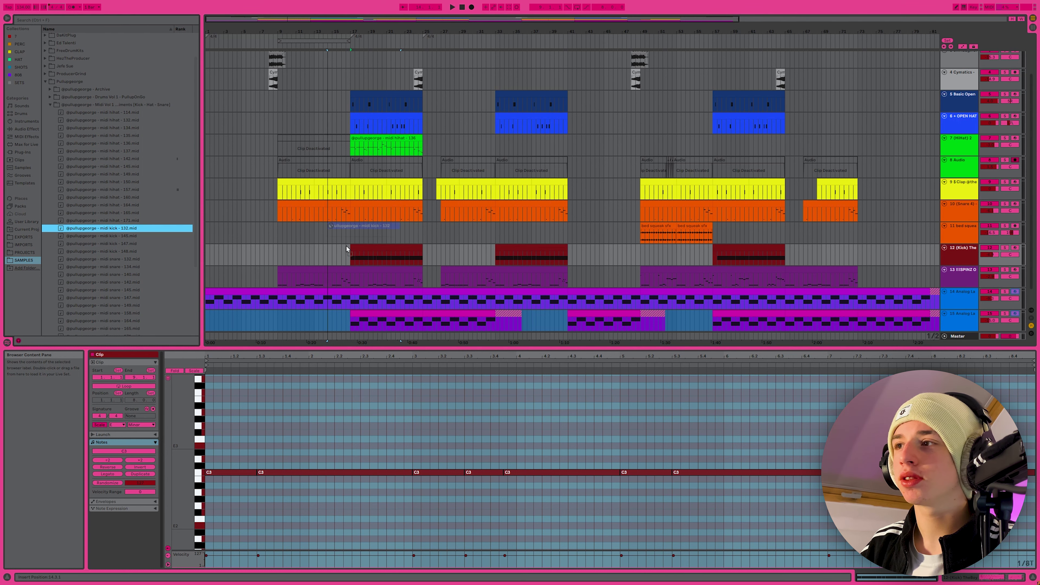
left_click_drag(346, 249, 347, 250)
key("space")
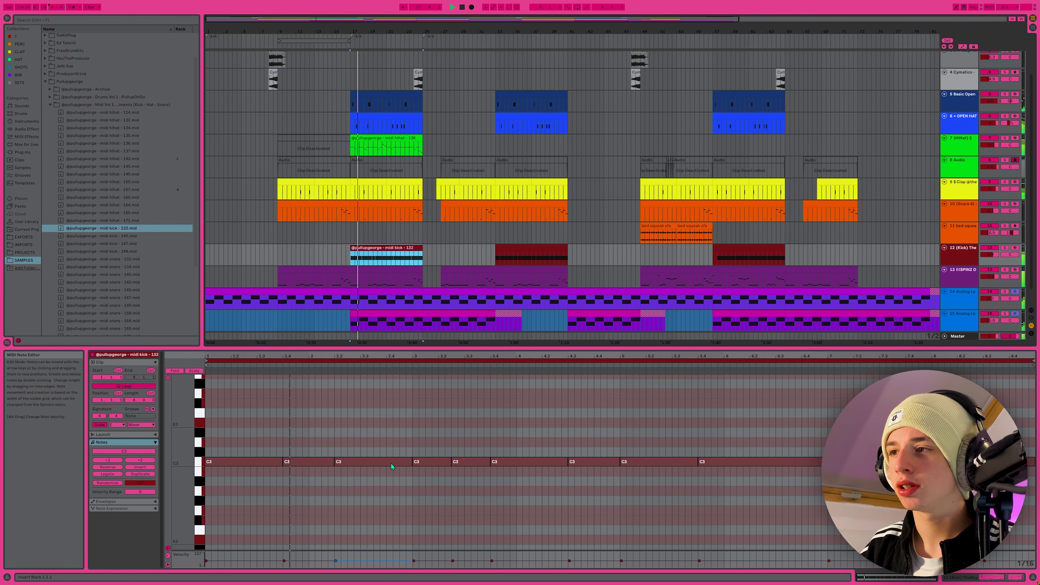
key("space")
Lower the velocity of all the kick clip's C3 notes to 95.
key("ctrl+a")
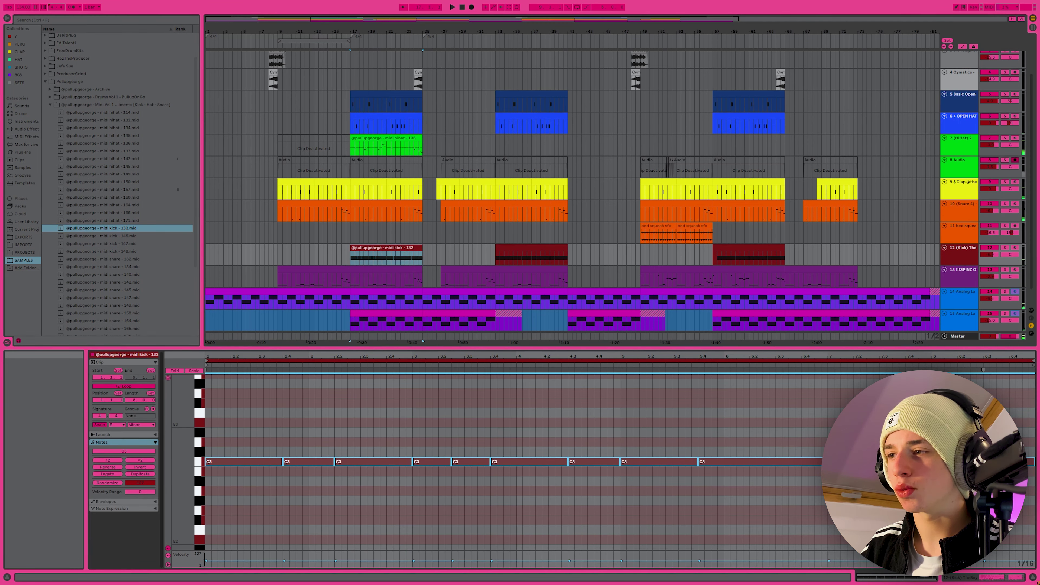
left_click_drag(452, 561, 453, 556)
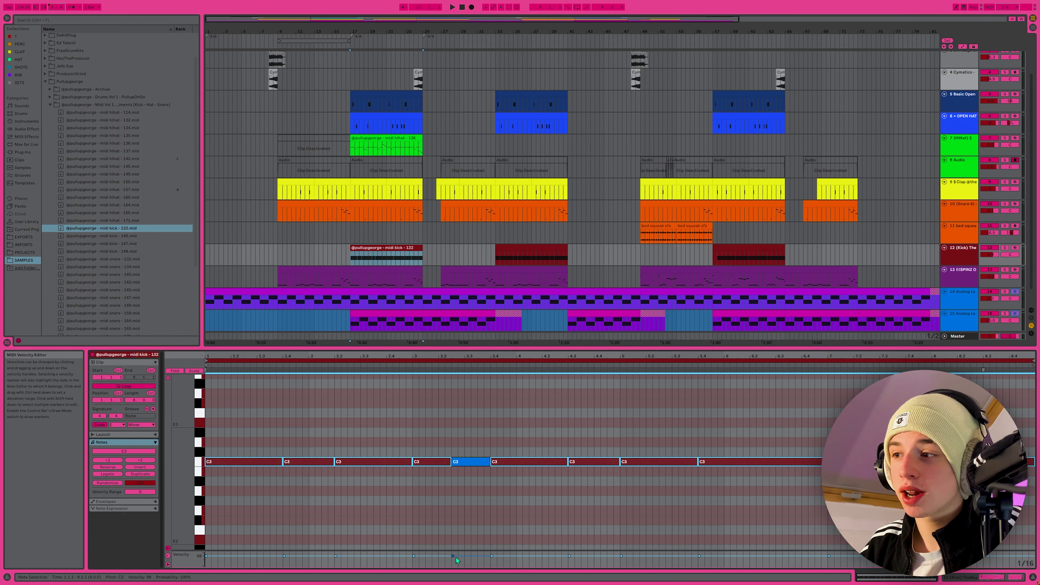
left_click(446, 515)
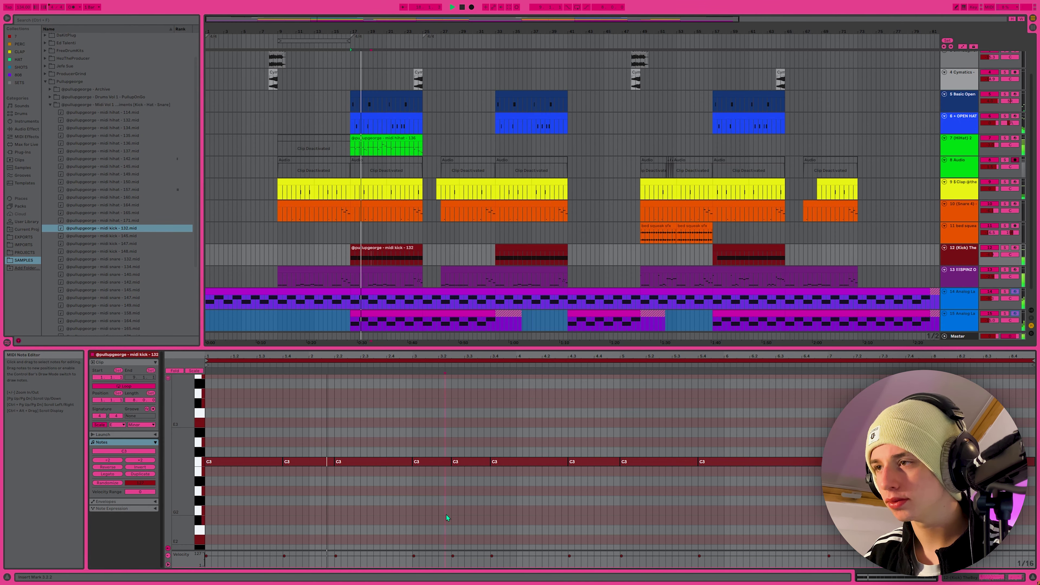
key("space")
Swap in the kick 145 pattern, delete its B2 note at 1.4, and open the snare 134 clip.
left_click(131, 237)
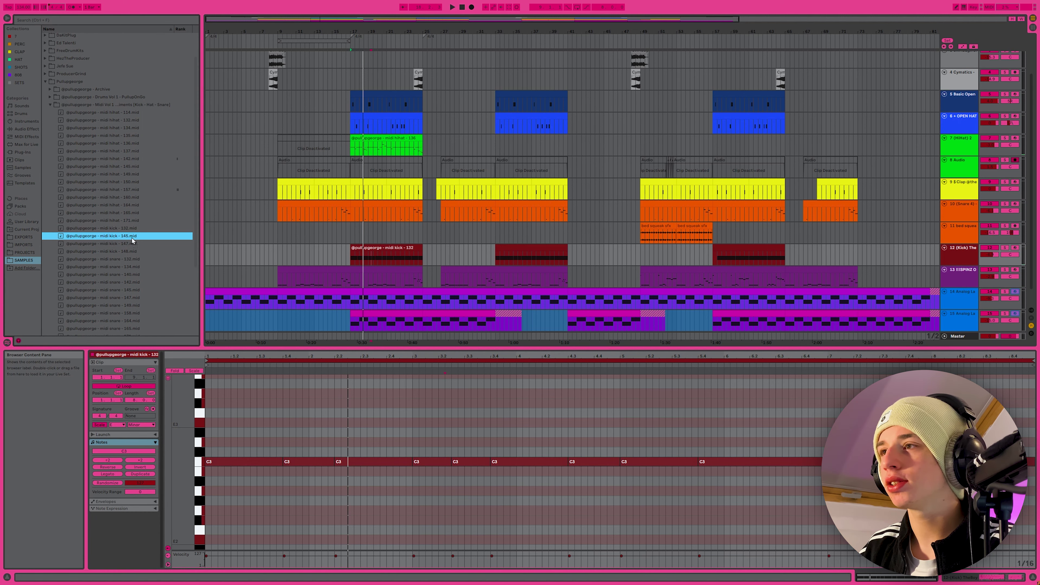
left_click_drag(351, 256, 351, 260)
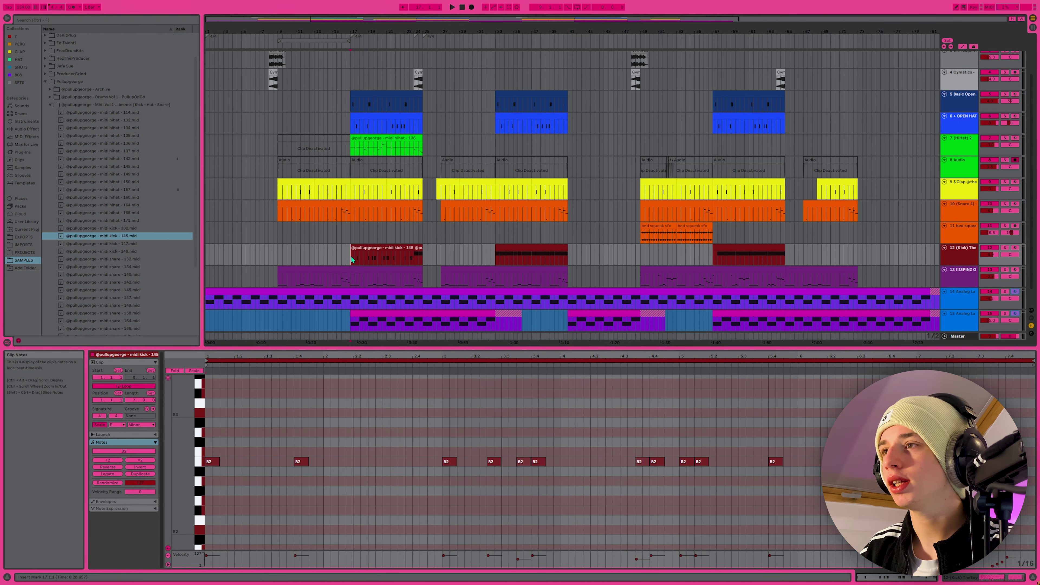
left_click(360, 428)
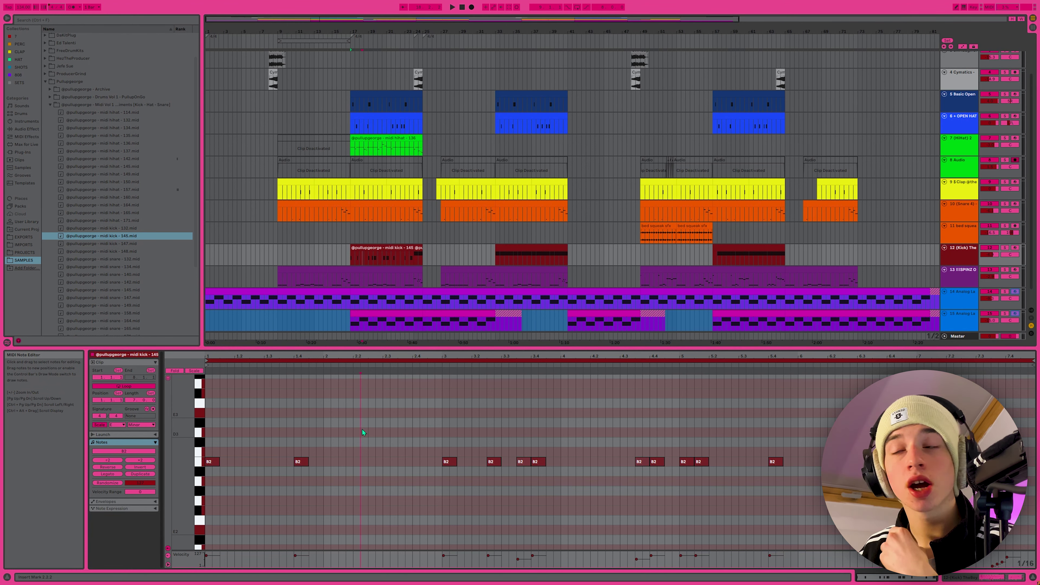
key("space")
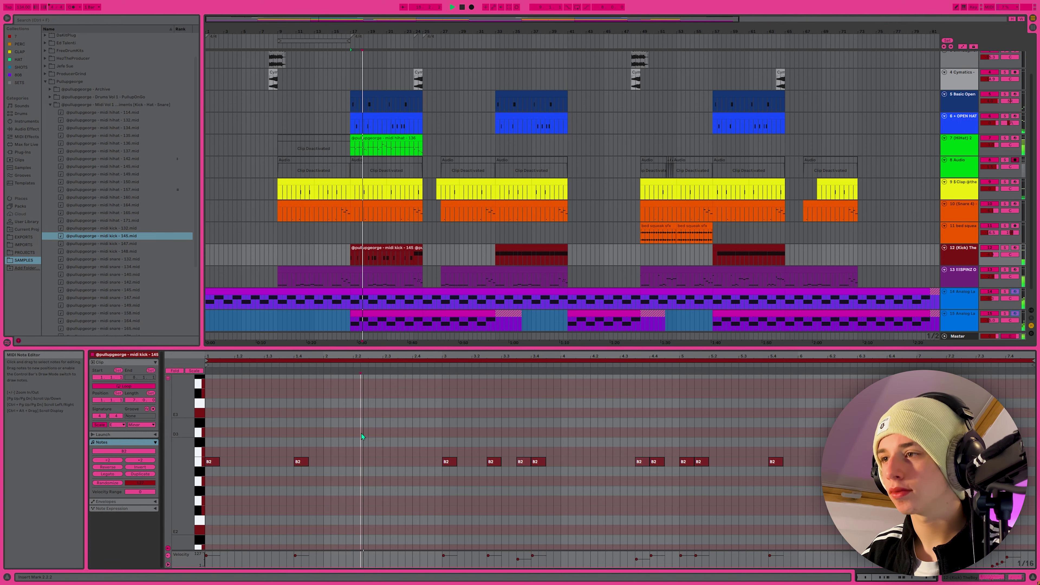
double_click(298, 462)
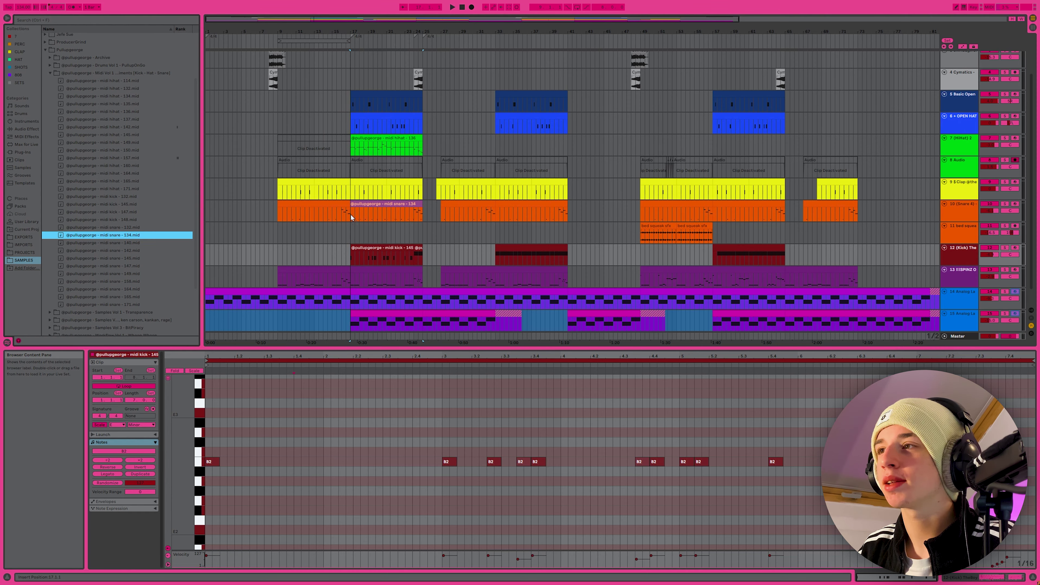
left_click(369, 206)
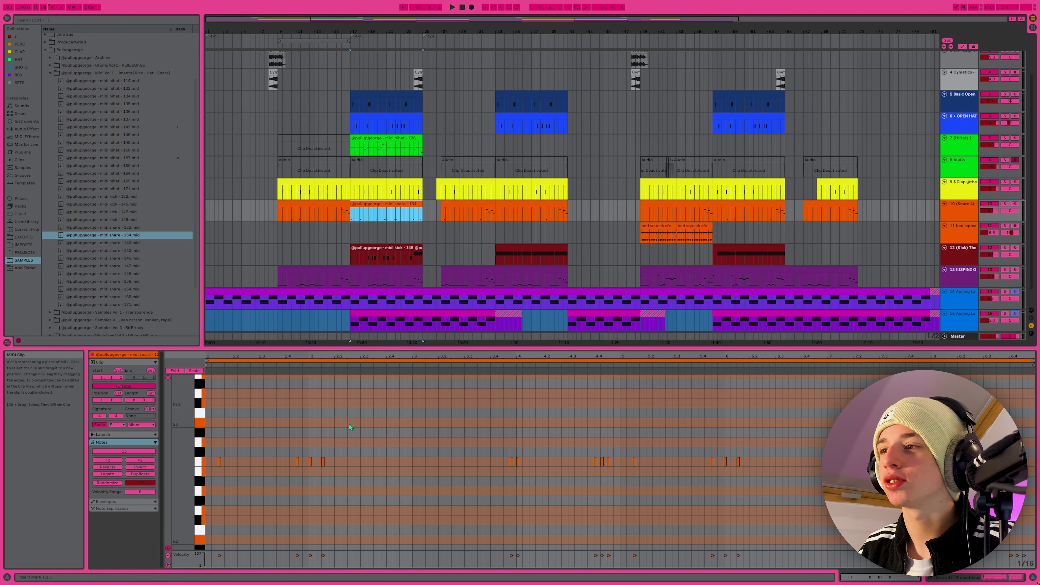
Play the beat with the new snare pattern from position 2.2.4.
left_click(354, 445)
key("space")
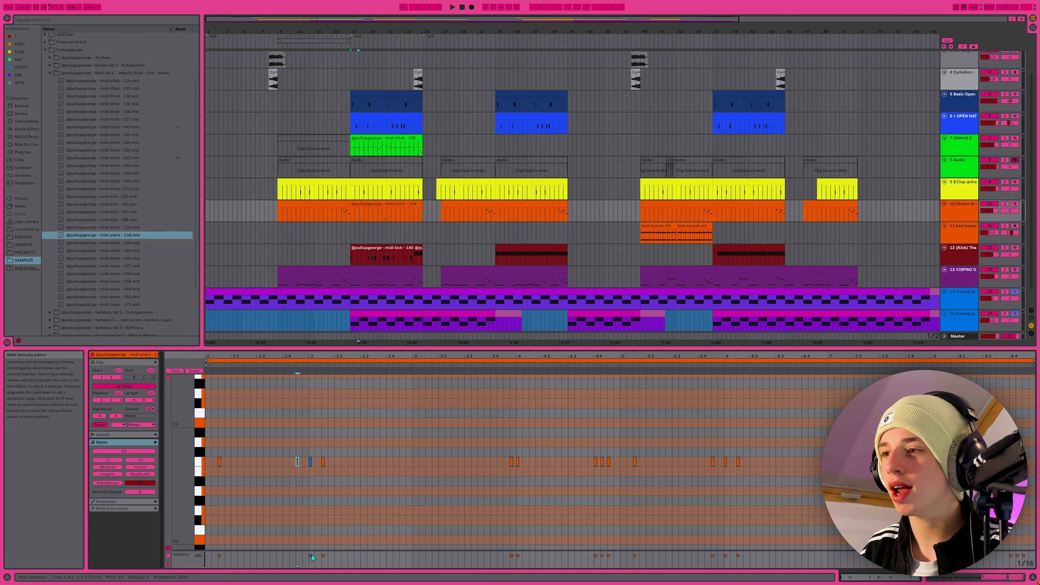
key("space")
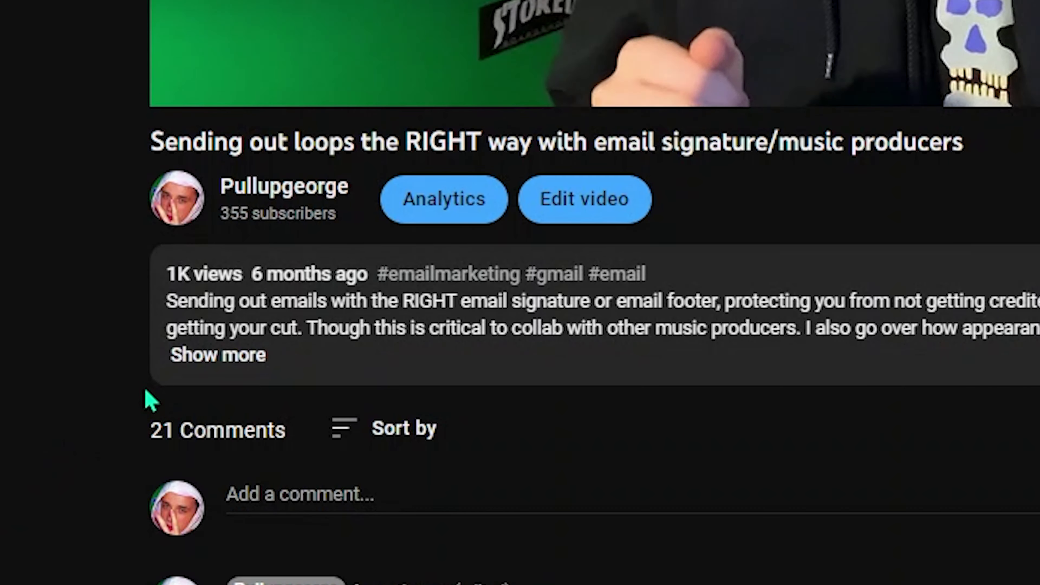
Expand the YouTube description, type a 'FINDD THAT DAMN LINK…' comment, and view the Instagram reels.
left_click(203, 363)
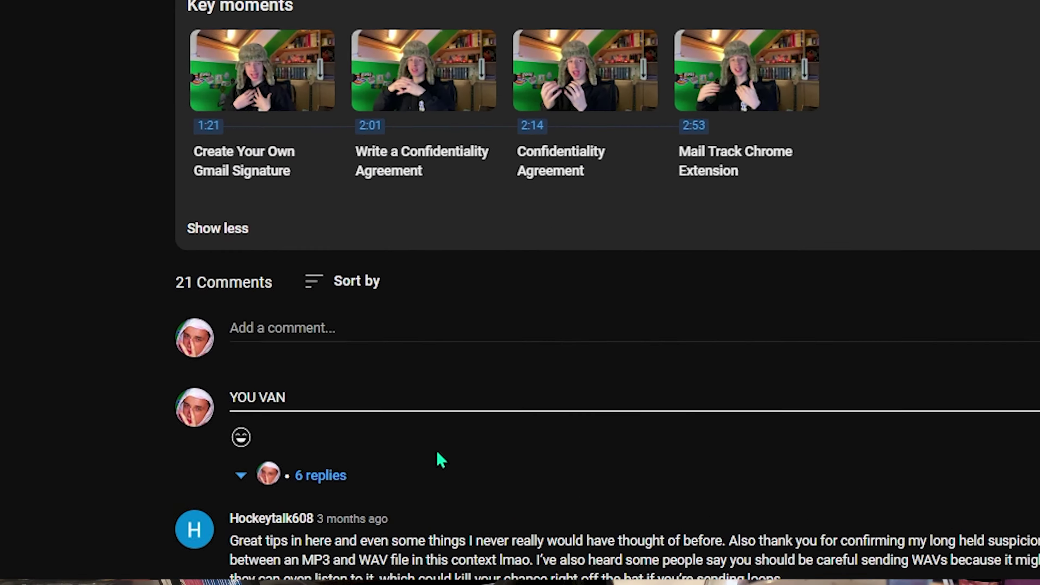
type("FINDD THAT DAMN LINK OVAAA H")
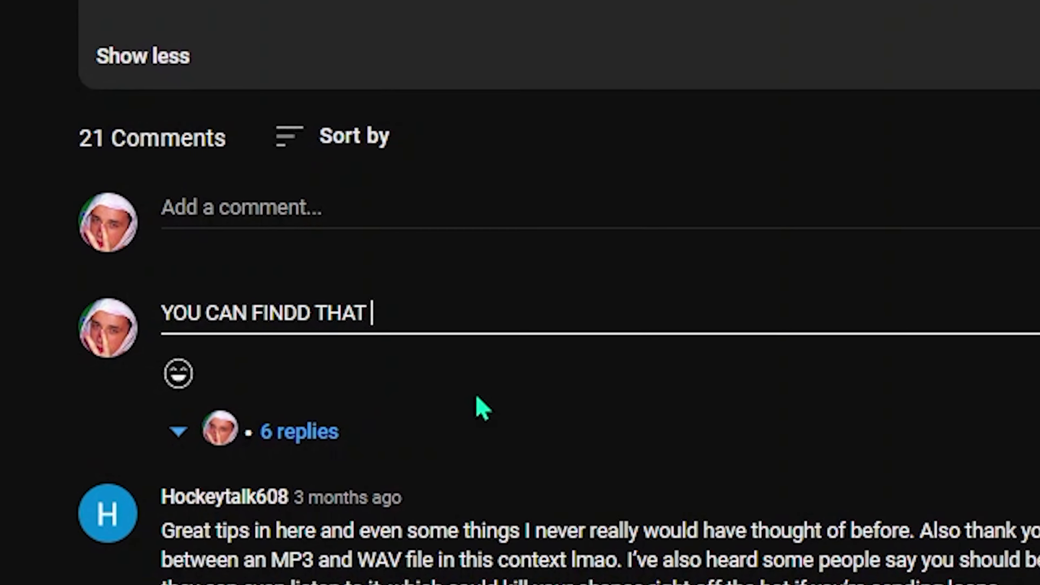
type("ERE GHERUIGEGOIRENJGQERIPHJERHIOTEJKQETOPHKTRPEROHKRTHET")
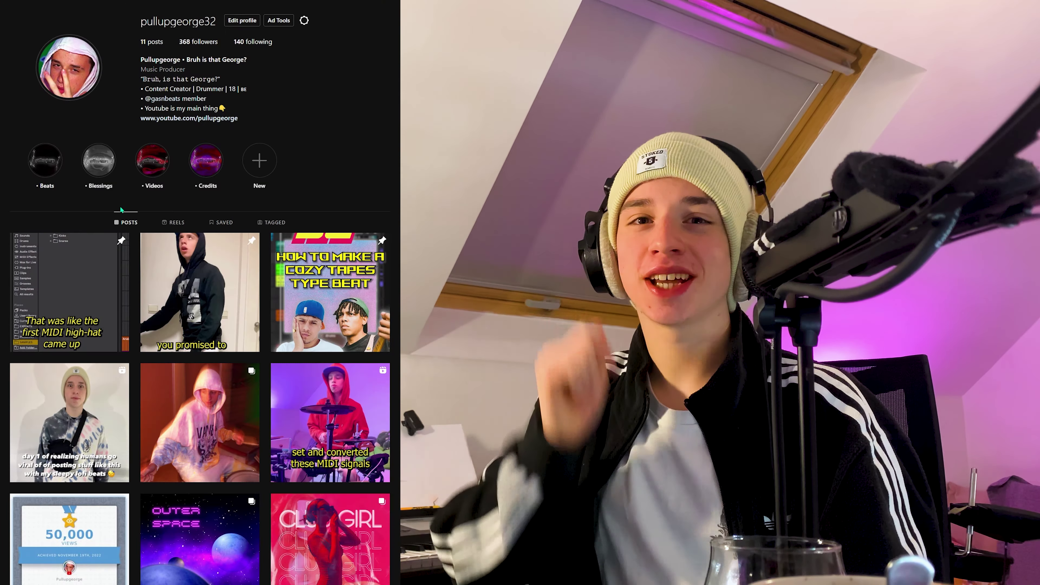
left_click(173, 222)
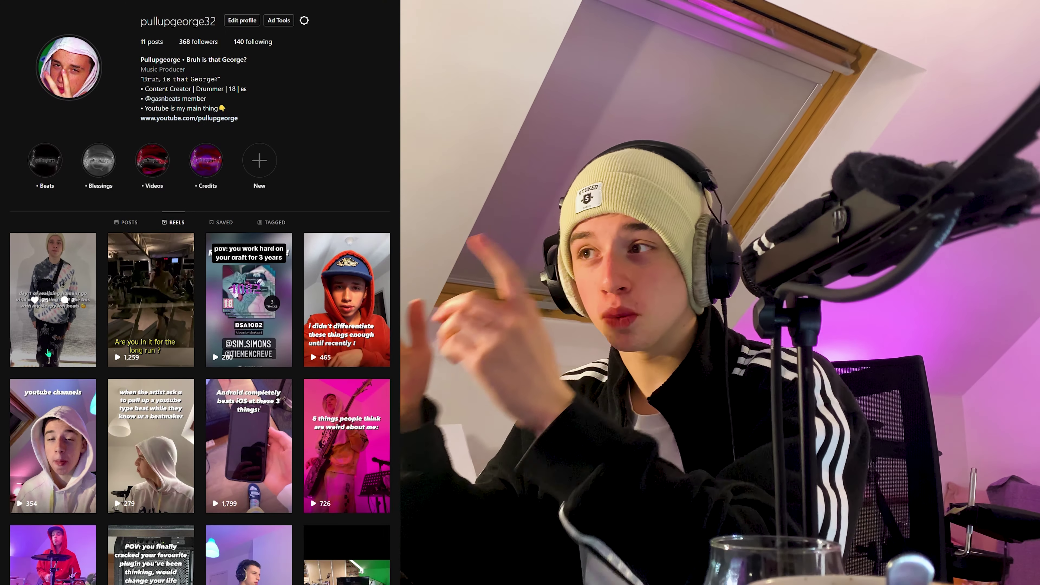